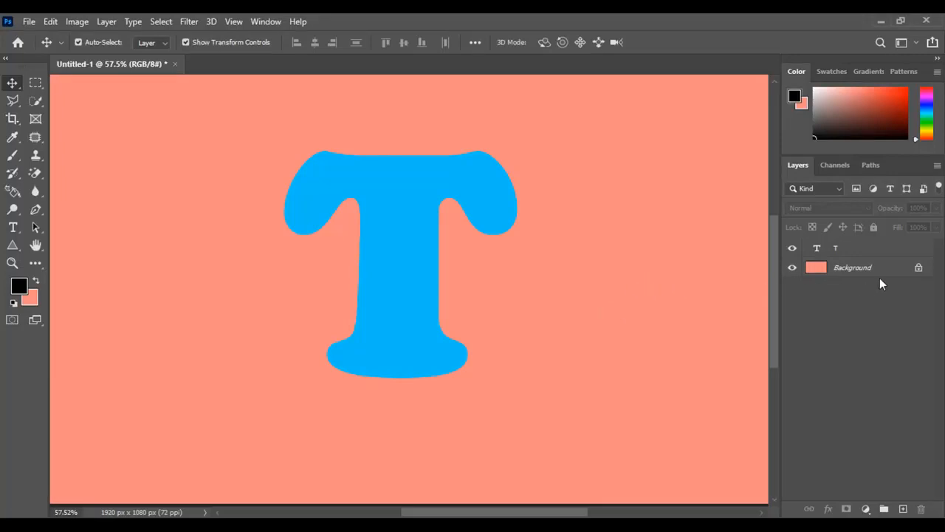
left_click(872, 270)
left_click(854, 250)
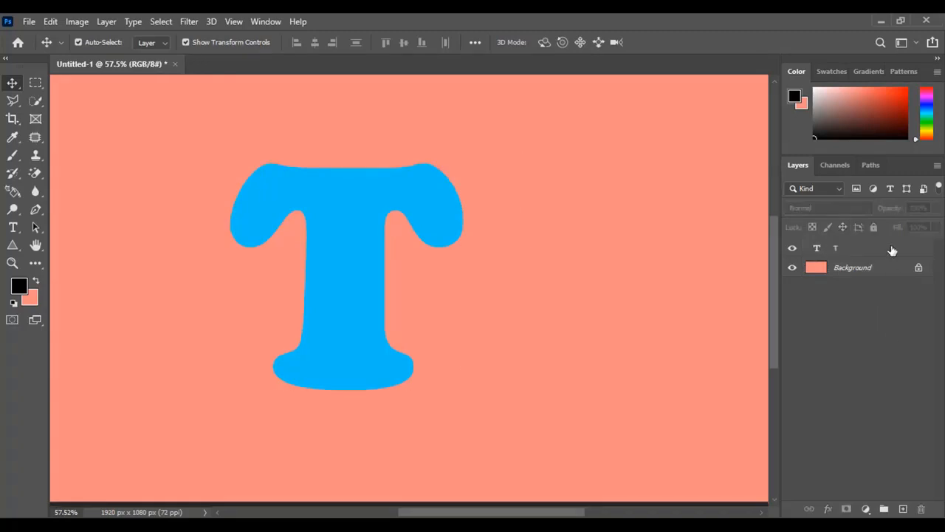
left_click(892, 250)
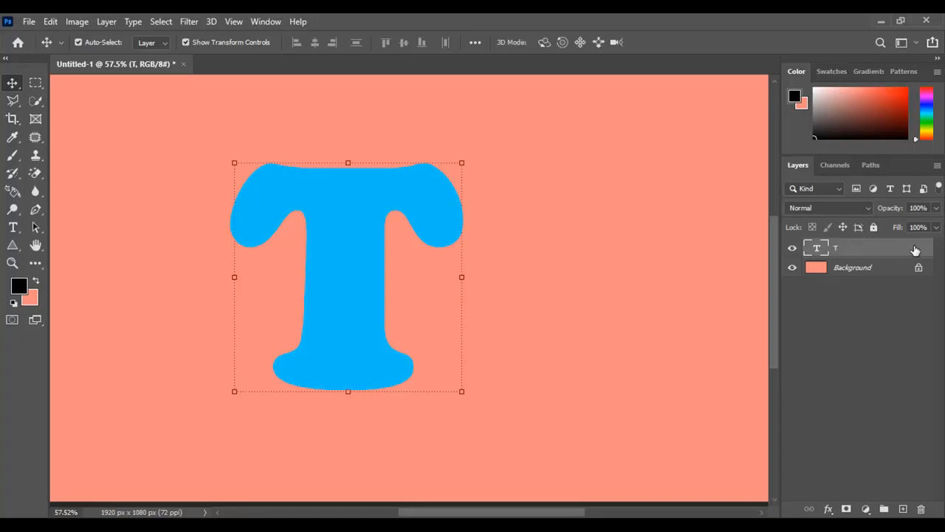
double_click(926, 255)
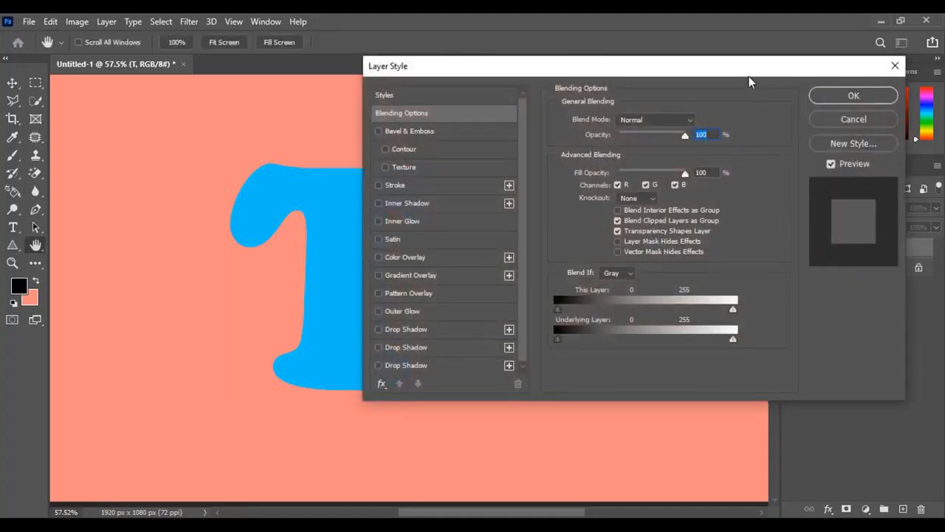
left_click_drag(749, 81, 664, 95)
left_click(819, 79)
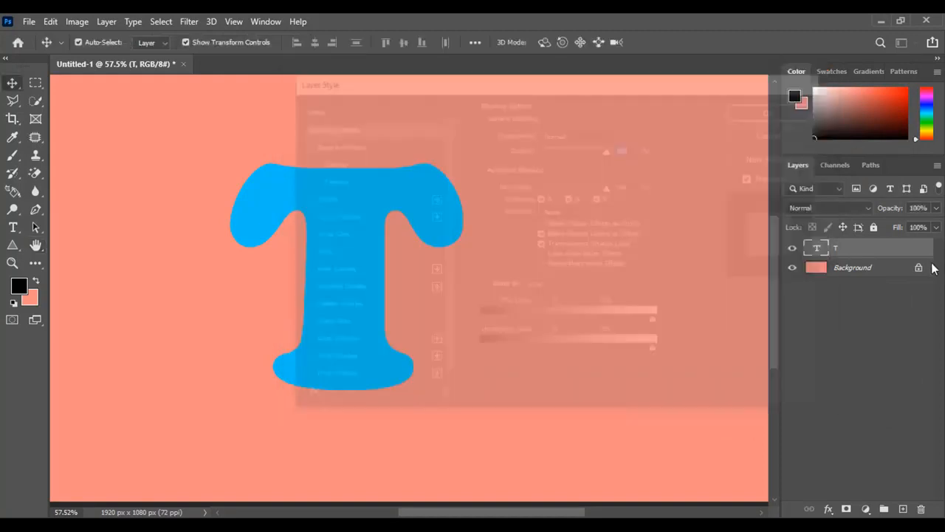
- Add a drop shadow to the T text layer, offset toward the letter's left at an 8° angle and 34 px distance
right_click(919, 253)
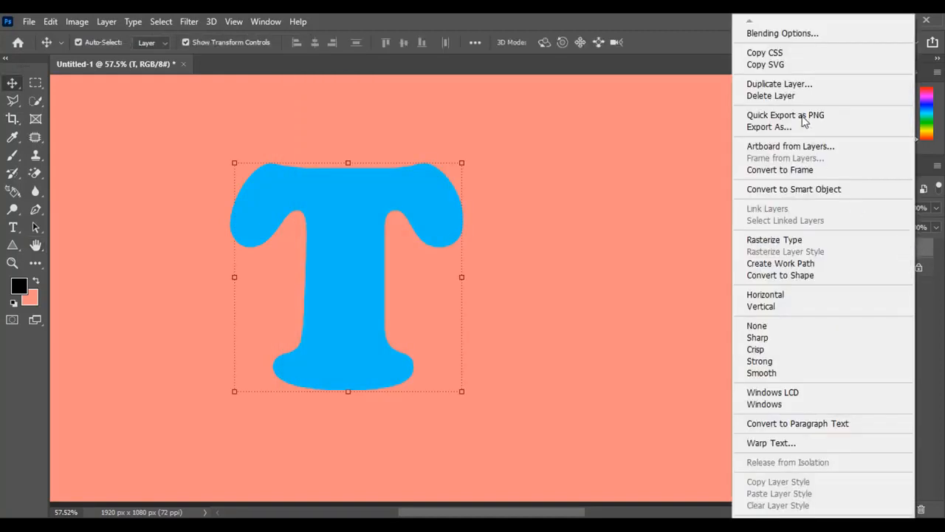
left_click(781, 37)
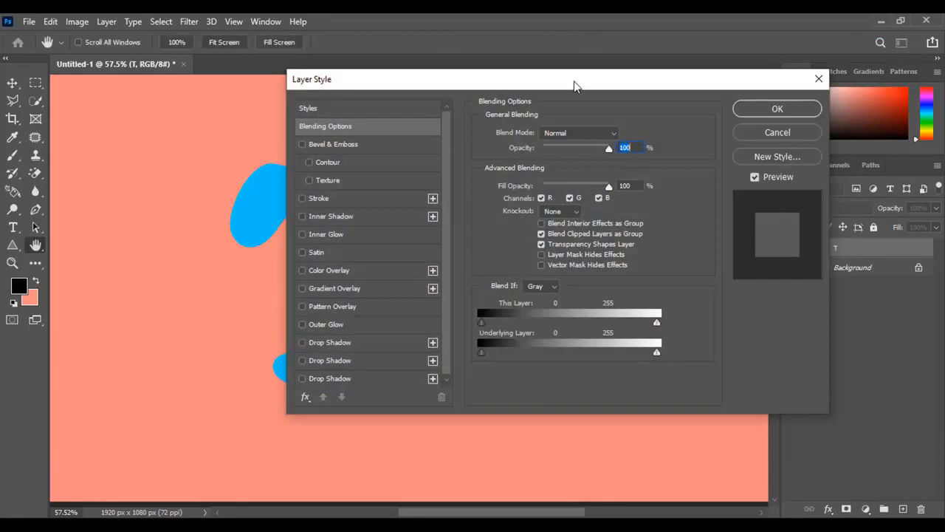
left_click_drag(574, 87, 669, 98)
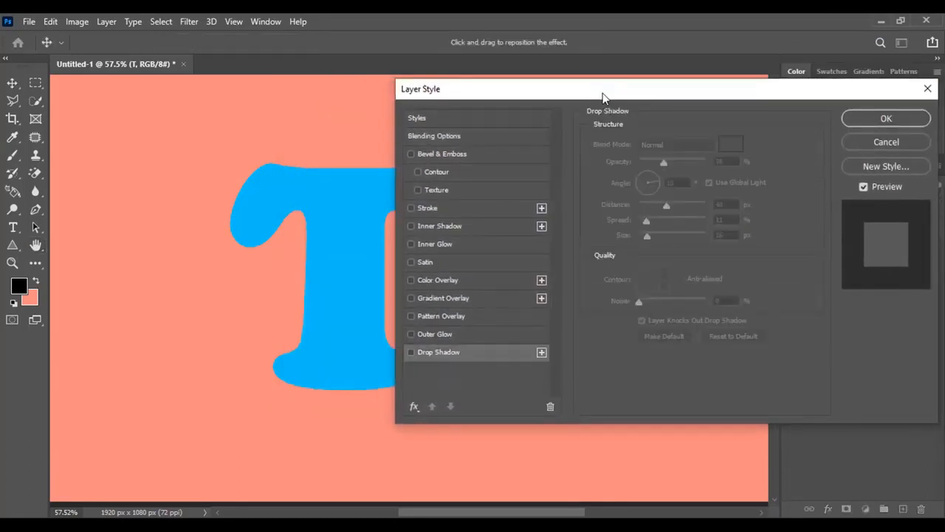
left_click_drag(601, 96, 597, 93)
left_click(442, 355)
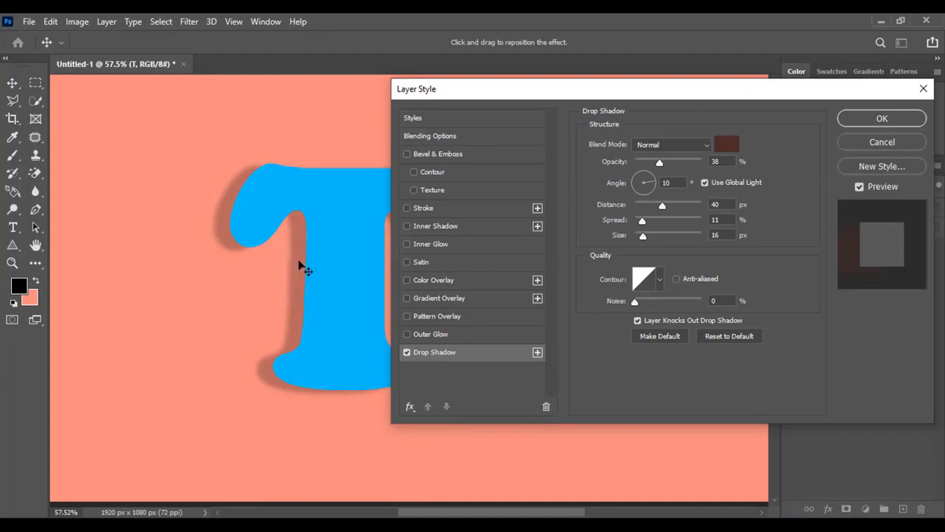
left_click_drag(275, 273, 302, 269)
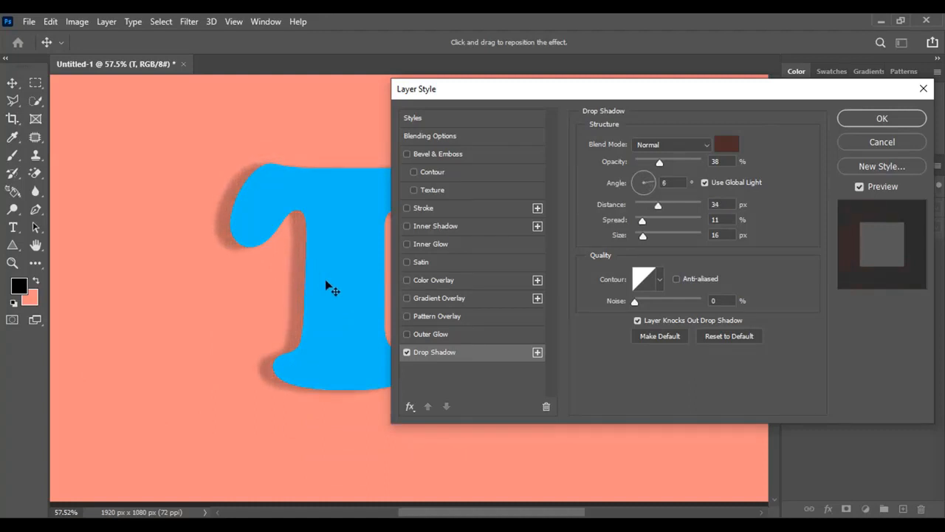
left_click_drag(597, 92, 625, 96)
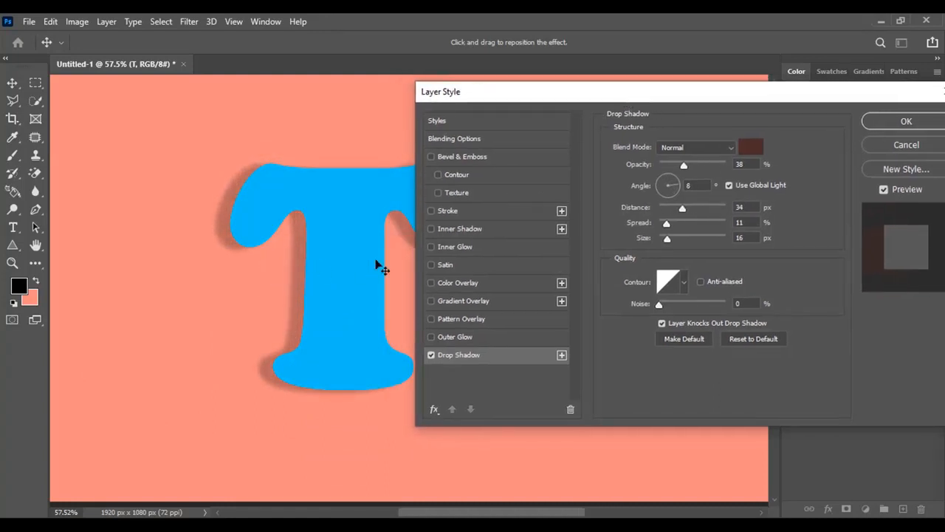
- Set the drop shadow's opacity to 35%, distance to 20 px, spread to 20% and size to 10 px
left_click(716, 150)
left_click(717, 149)
mouse_move(686, 163)
left_mouse_down()
mouse_move(695, 165)
mouse_move(685, 168)
left_mouse_up()
left_click_drag(680, 208, 672, 215)
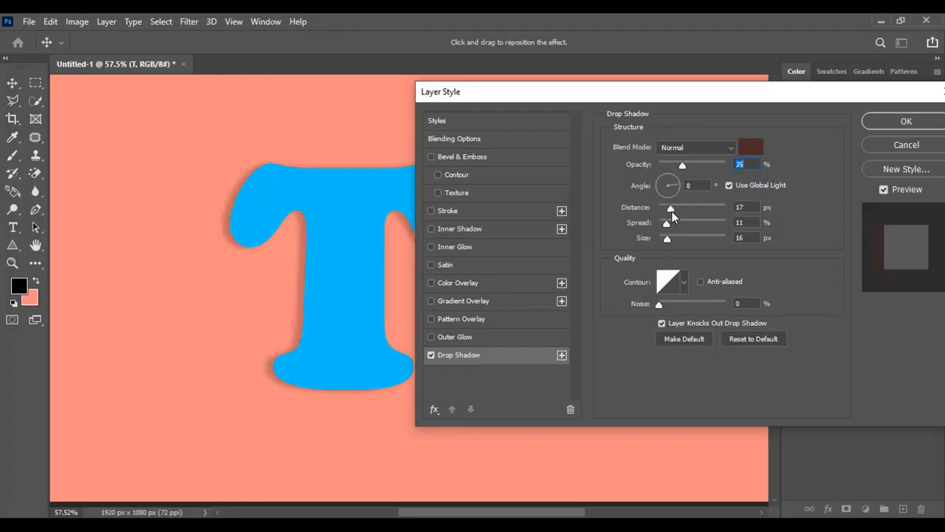
left_click(673, 212)
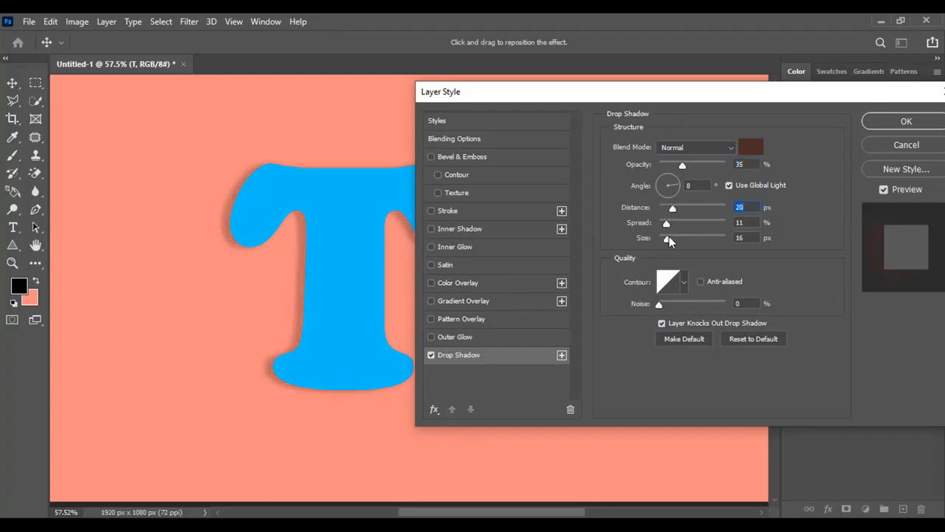
left_click_drag(665, 223, 659, 241)
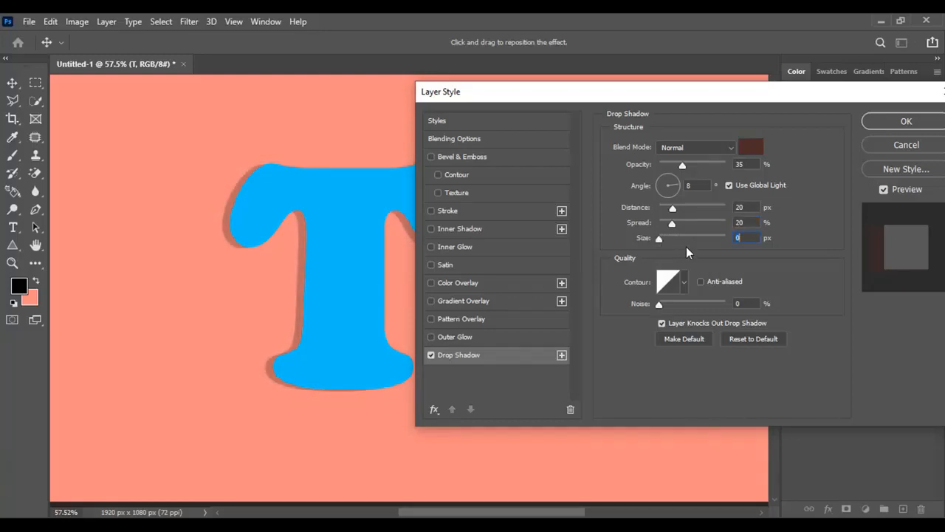
left_click_drag(659, 239, 668, 239)
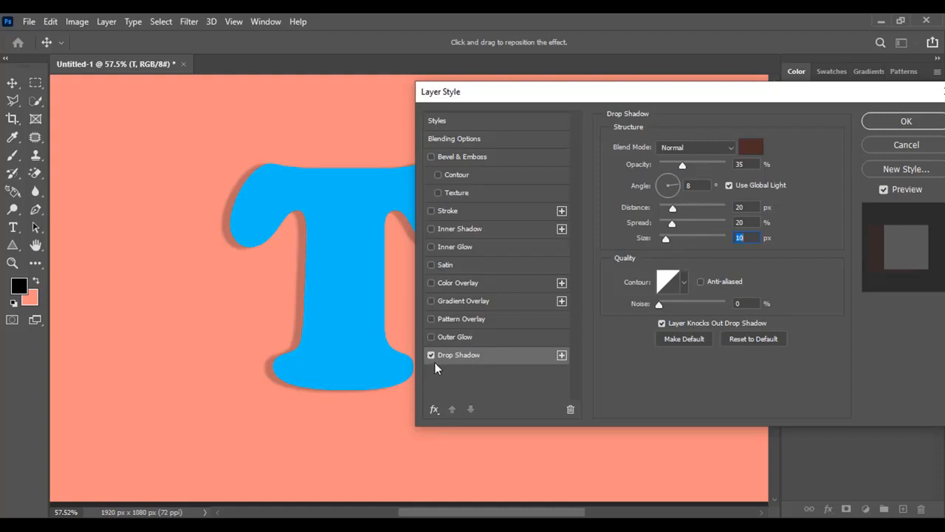
- Add a second drop shadow and set the upper one to 46% opacity, 24 px distance, 39% spread and 38 px size
left_click(562, 355)
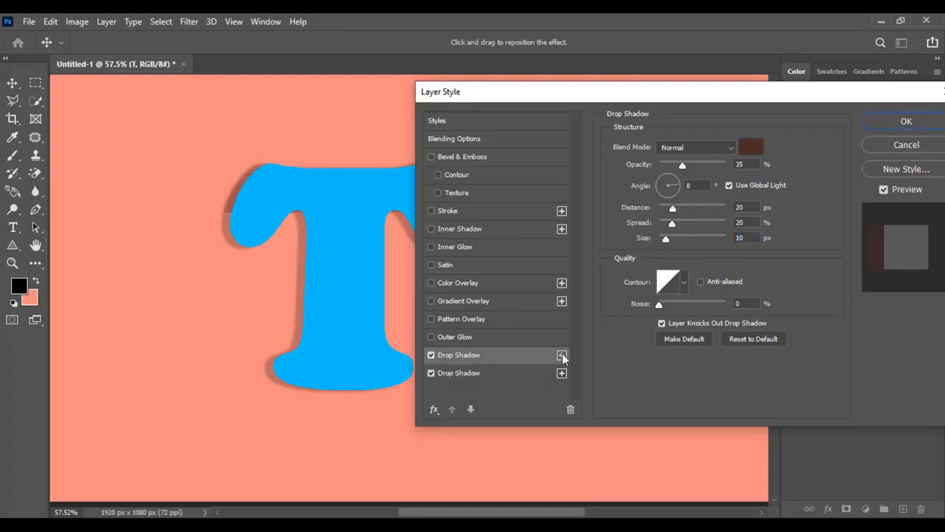
left_click(489, 369)
left_click(488, 353)
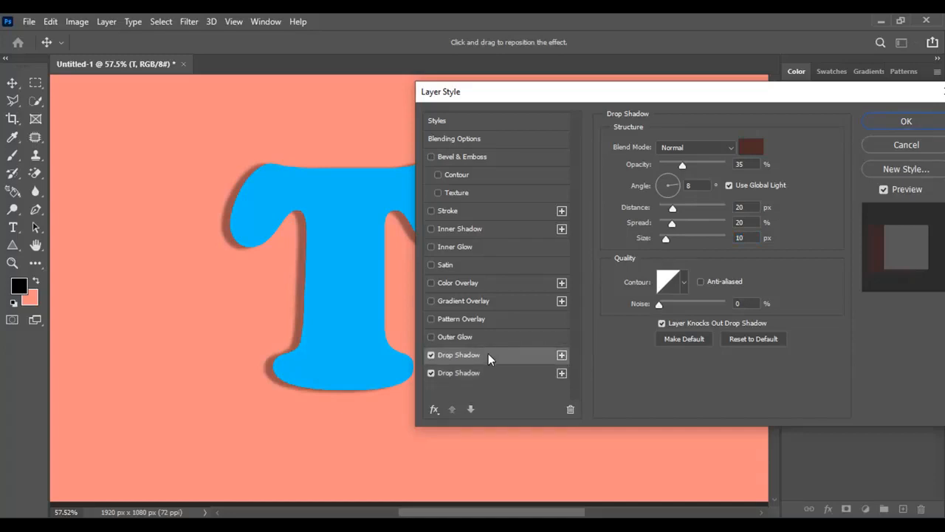
left_click_drag(668, 239, 684, 224)
left_click(676, 209)
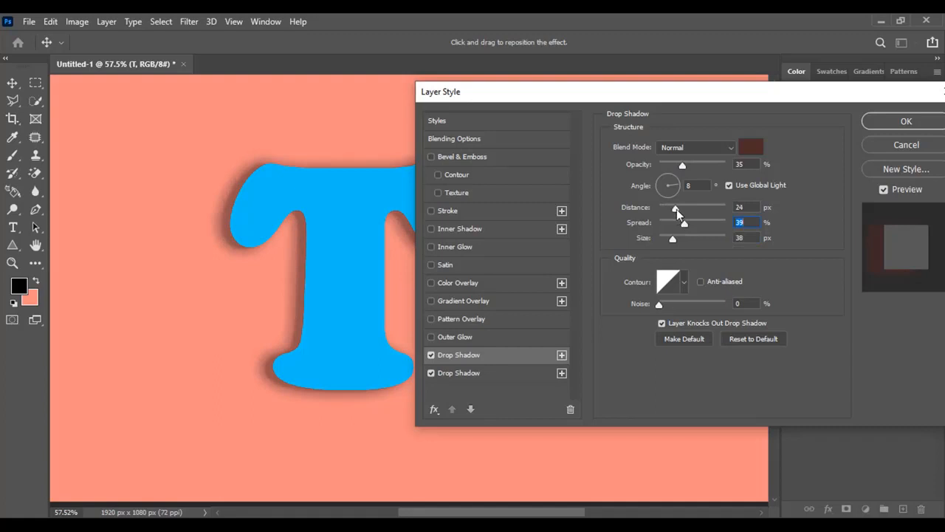
left_click(690, 166)
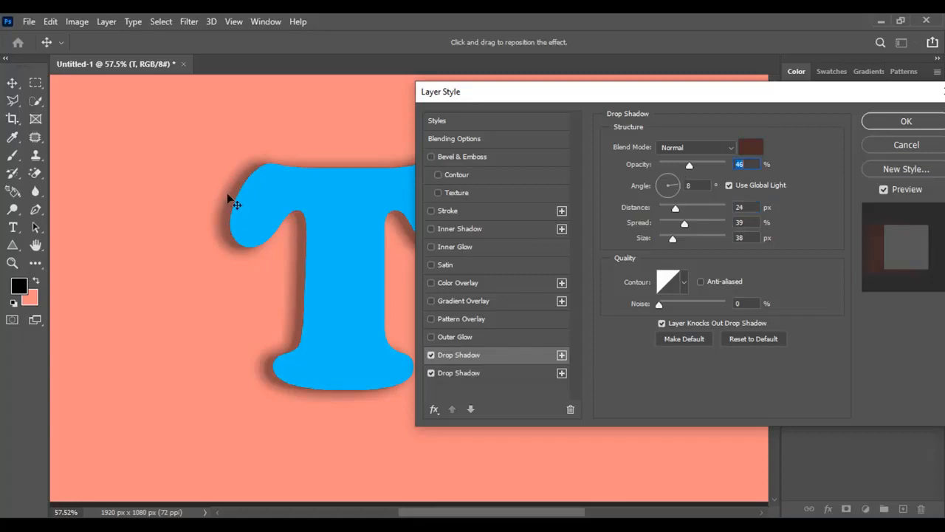
- Add a third drop shadow, set the lowest one to 11% spread and 18 px size, and apply the layer style
left_click(562, 373)
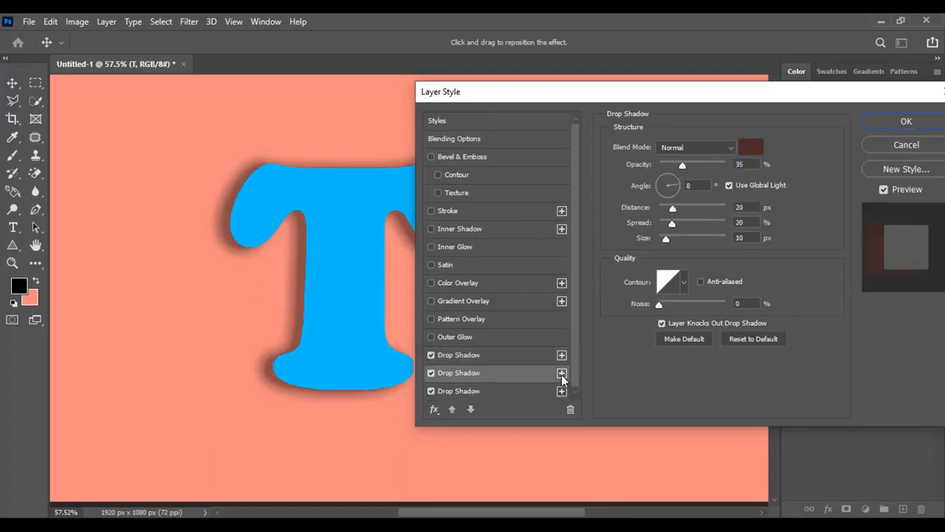
left_click(488, 389)
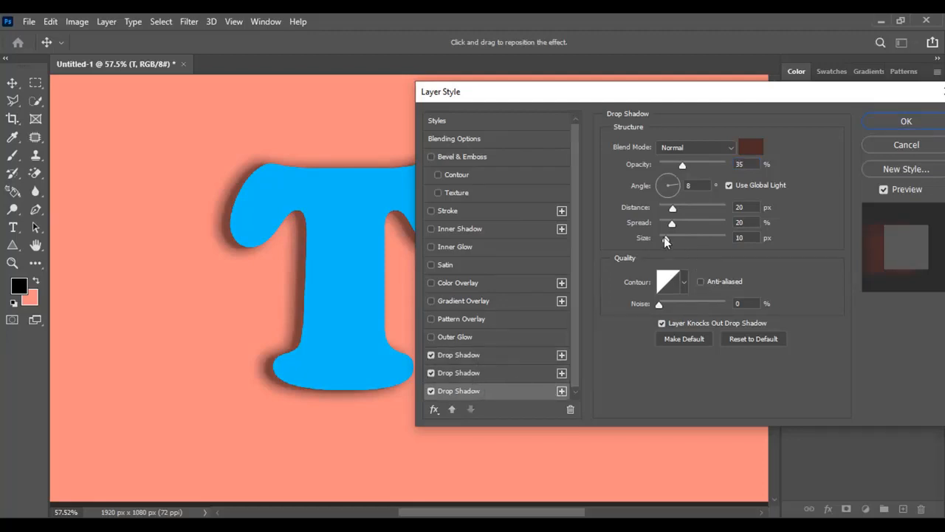
left_click(505, 375)
left_click(497, 393)
left_click_drag(670, 237, 668, 224)
left_click_drag(807, 100, 769, 108)
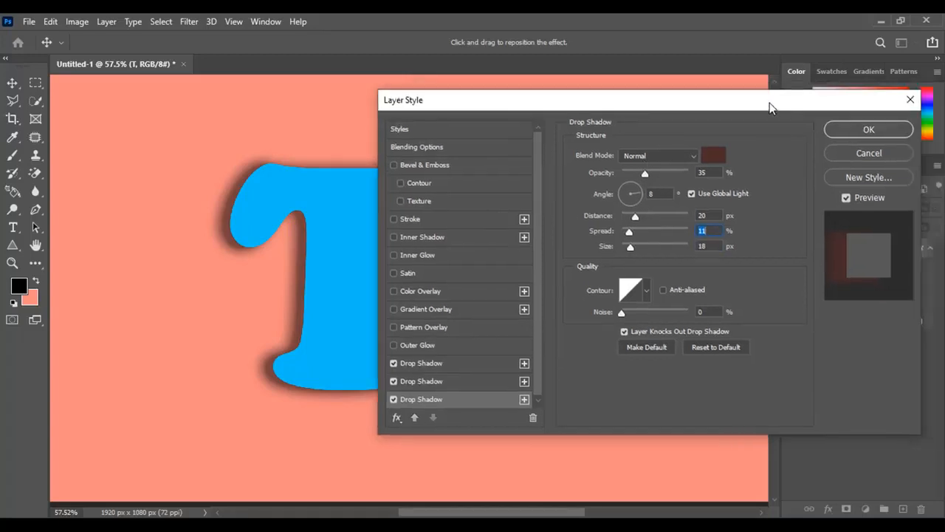
left_click(860, 130)
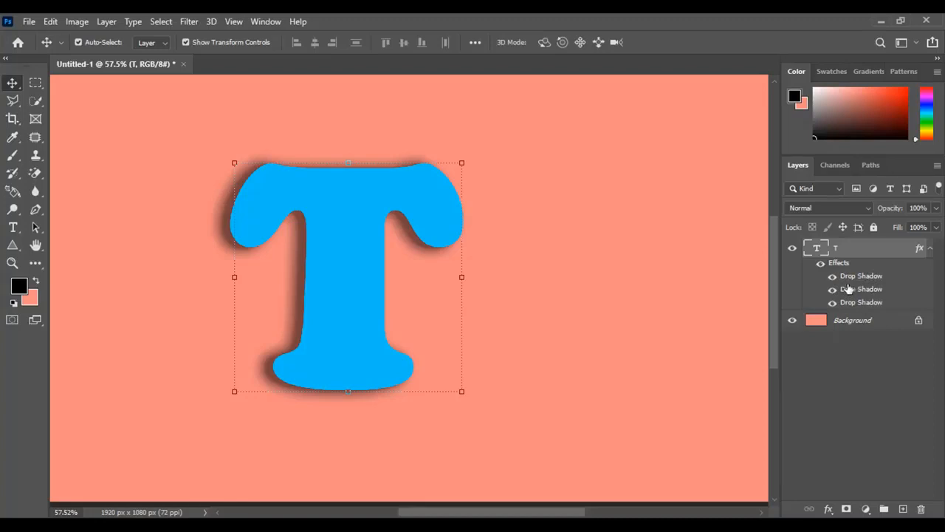
- Convert the T layer's drop shadow effects into separate layers
right_click(920, 251)
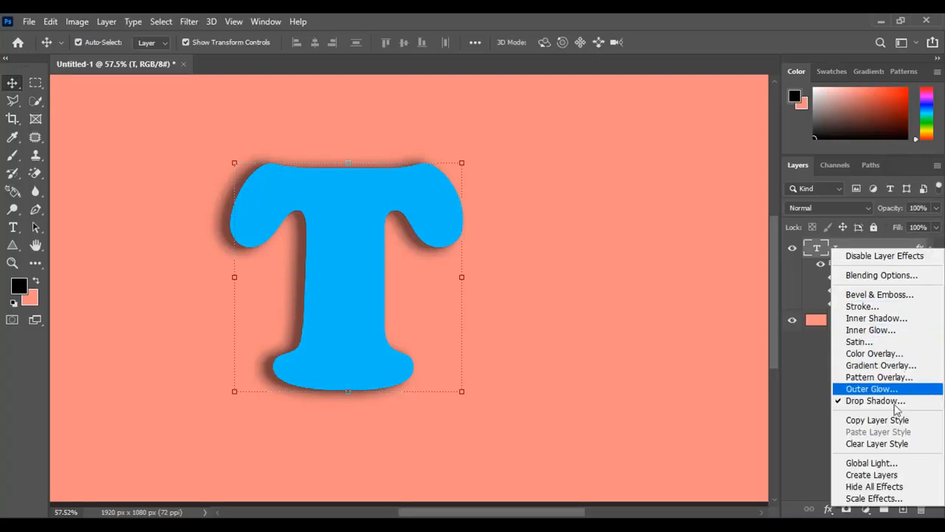
left_click(886, 476)
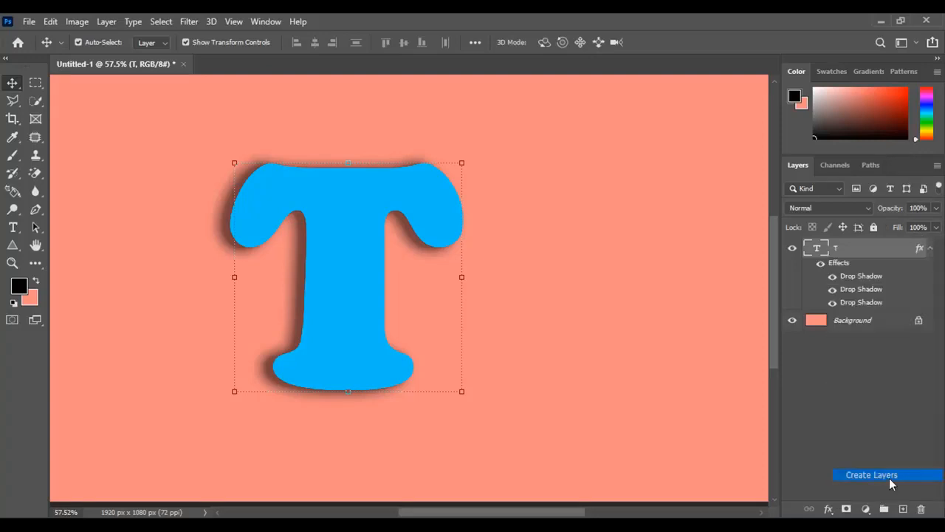
left_click(408, 215)
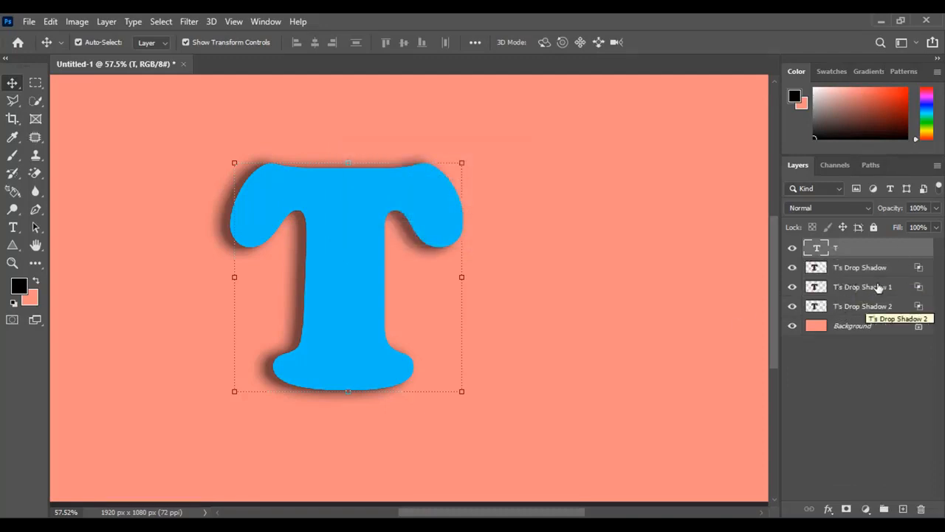
left_click(861, 270)
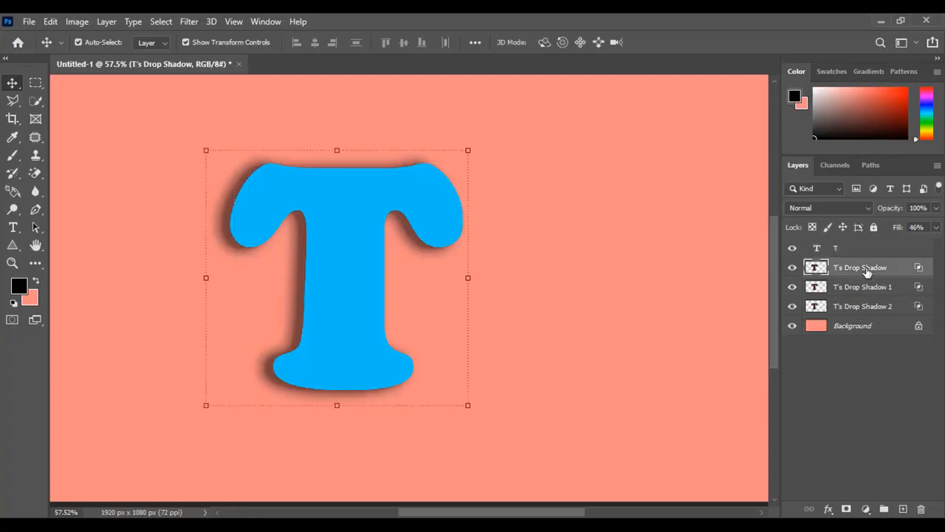
left_click(856, 309, "ctrl")
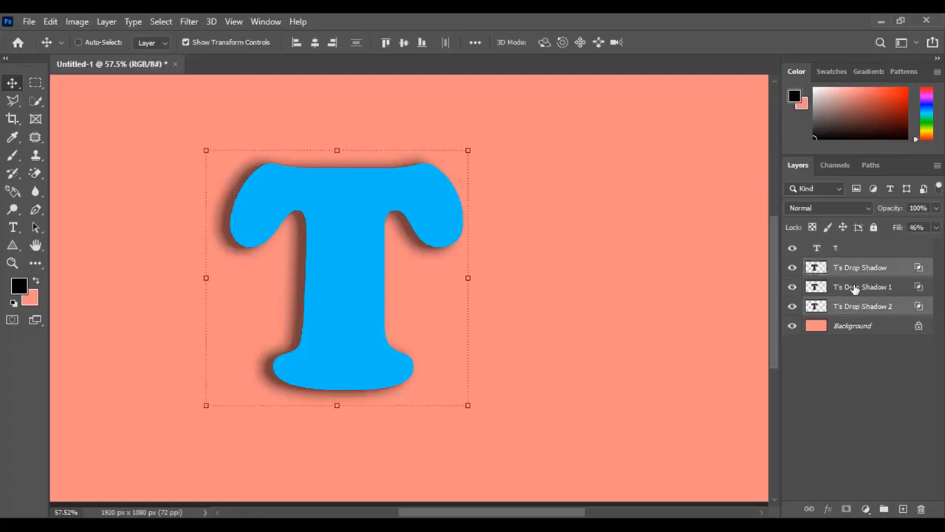
left_click(855, 288, "ctrl")
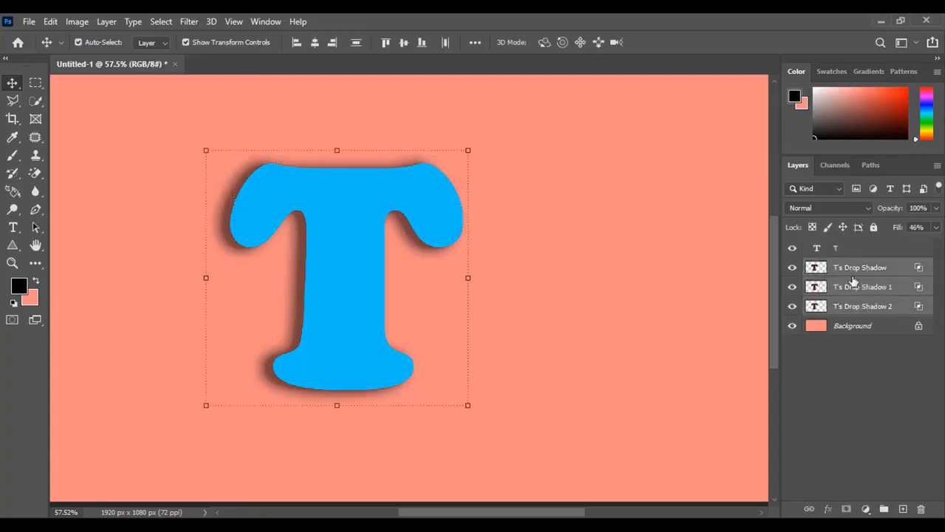
right_click(852, 272)
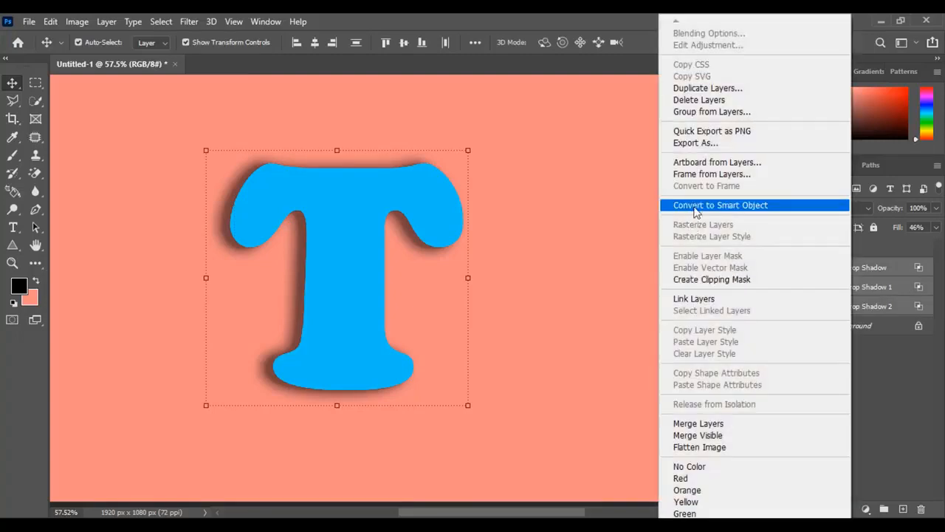
left_click(897, 385)
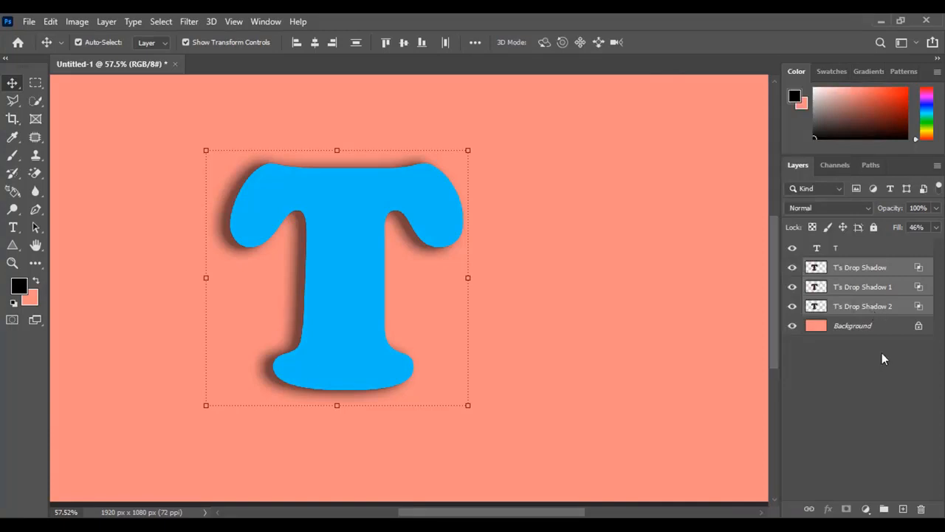
left_click(882, 353)
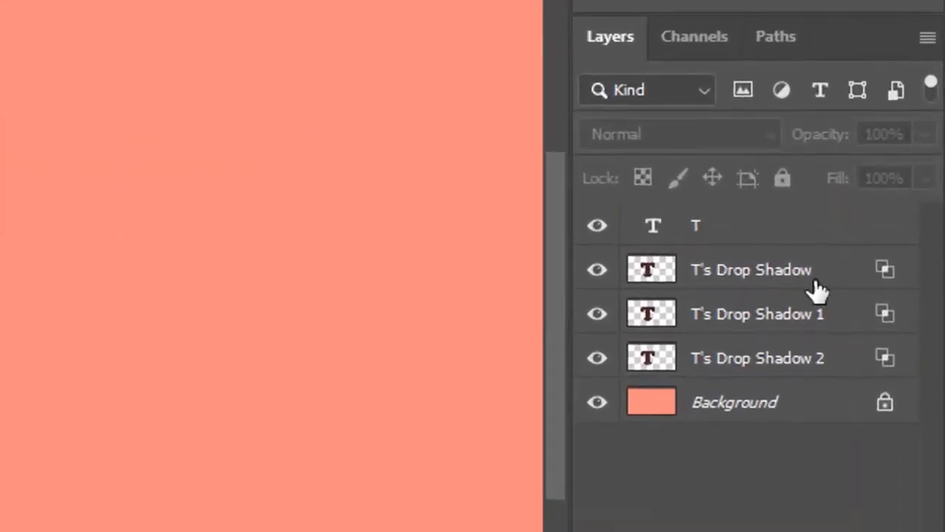
- Enable Transparency Shapes Layer in the blending options of the T's Drop Shadow layer
double_click(884, 287)
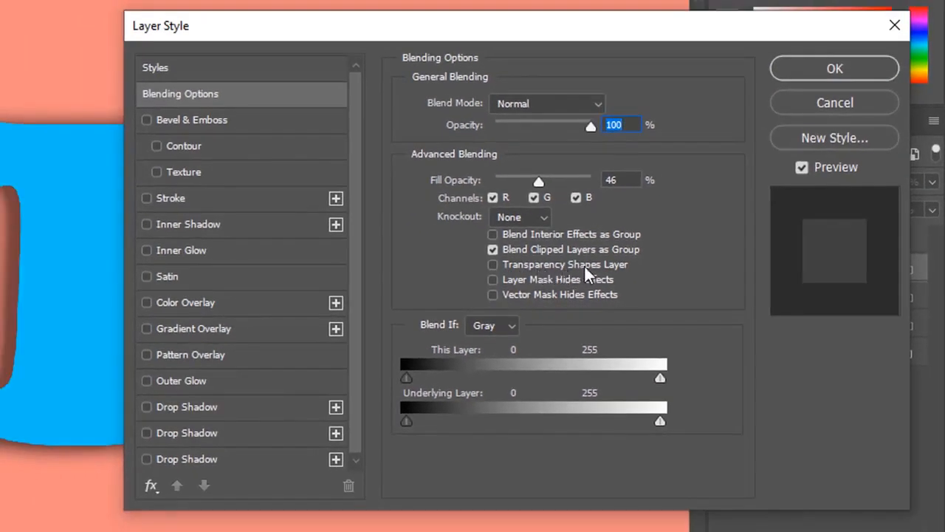
left_click(496, 266)
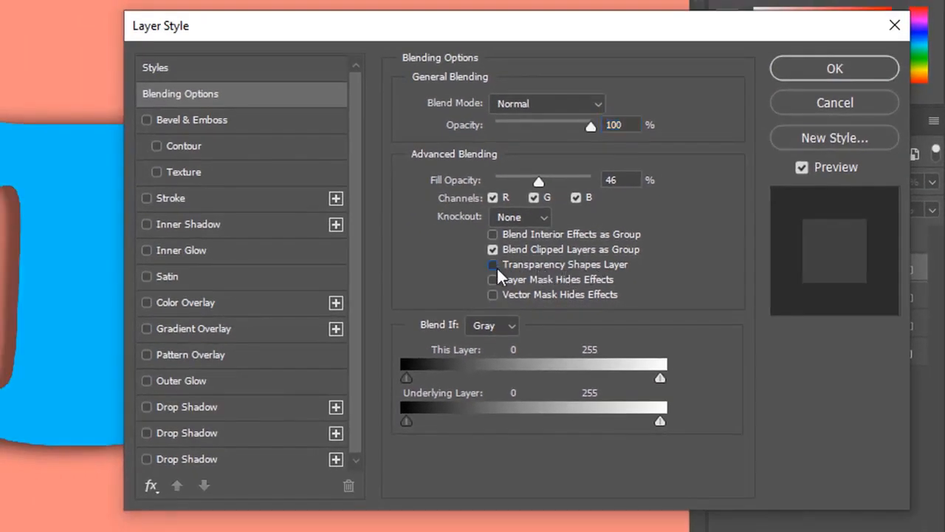
left_click(835, 70)
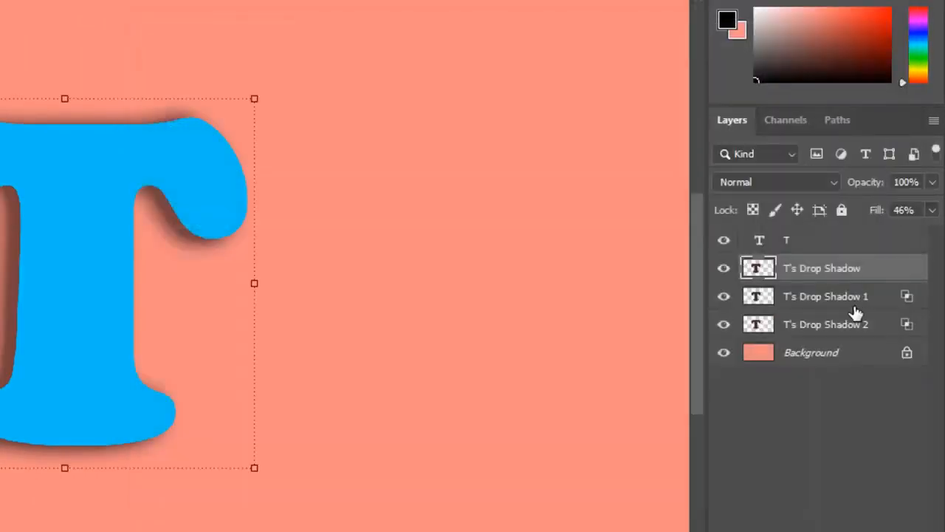
- Enable Transparency Shapes Layer in the blending options of the T's Drop Shadow 1 and T's Drop Shadow 2 layers
double_click(907, 297)
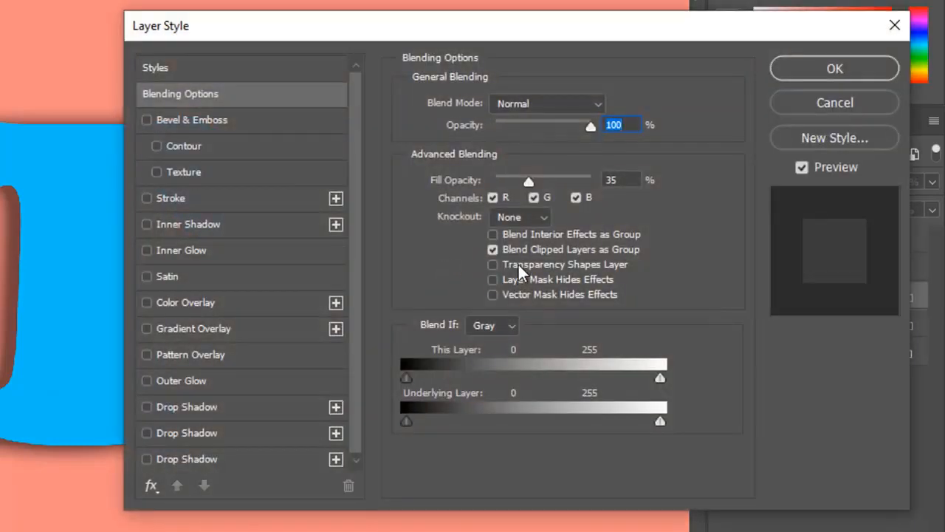
left_click(518, 264)
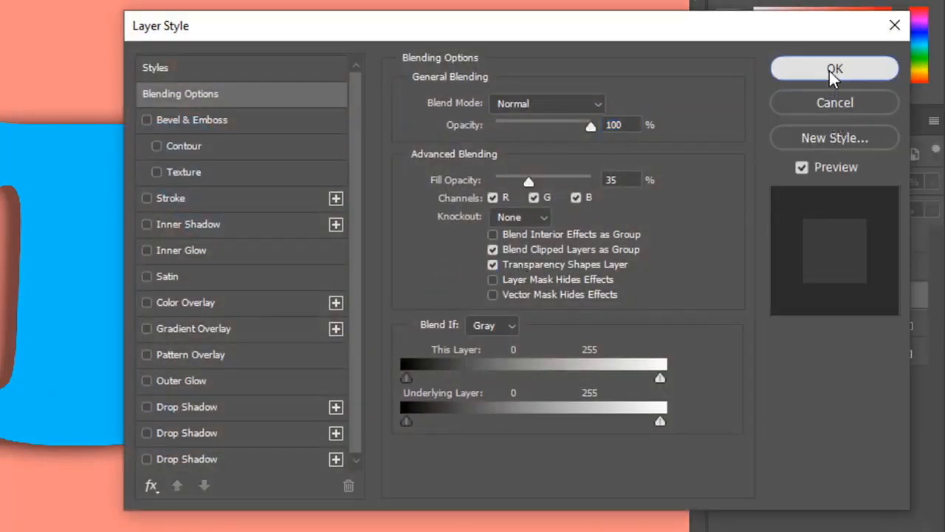
left_click(833, 68)
left_click(844, 332)
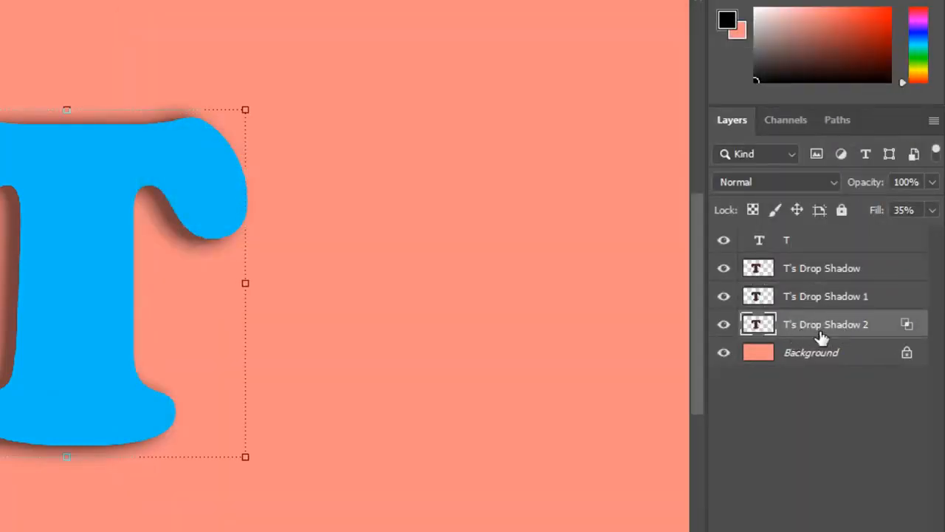
double_click(908, 325)
left_click(507, 268)
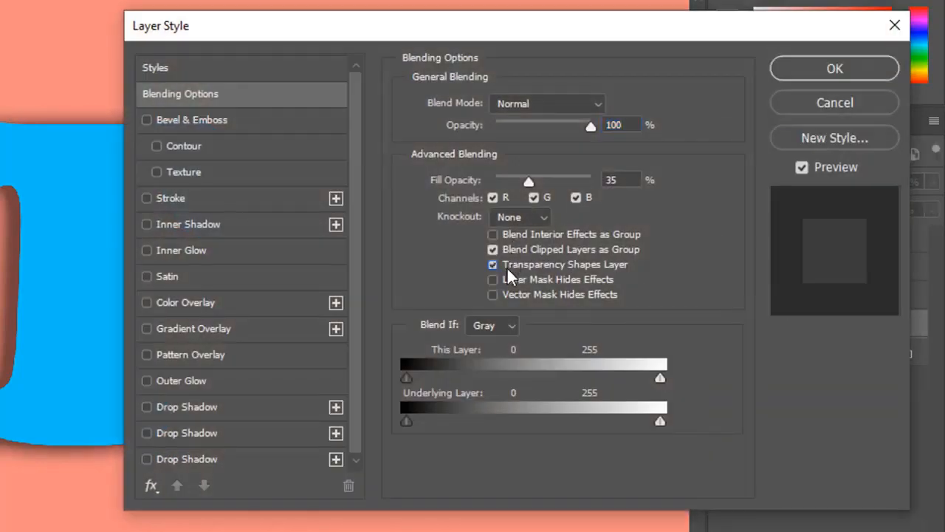
left_click(805, 68)
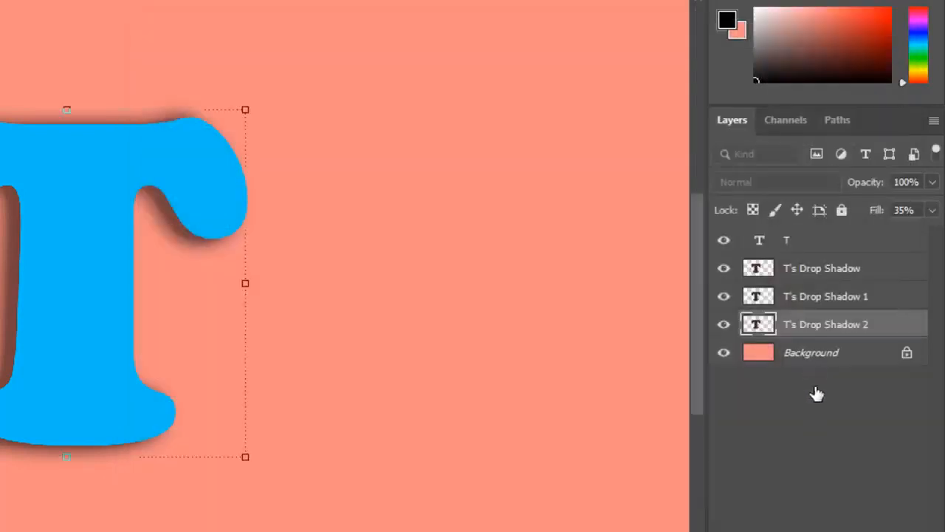
left_click(812, 390)
- Convert the three T's Drop Shadow layers together into a single smart object
left_click(839, 270)
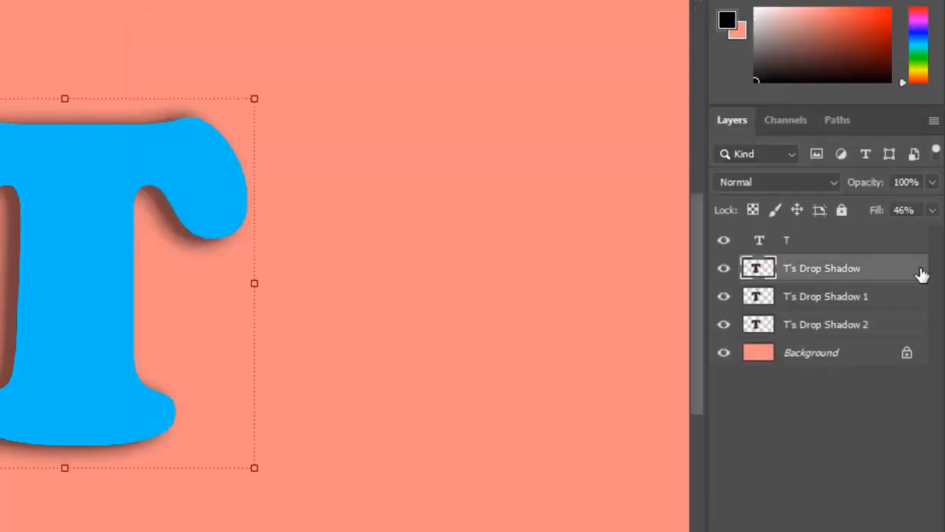
left_click(826, 328, "shift")
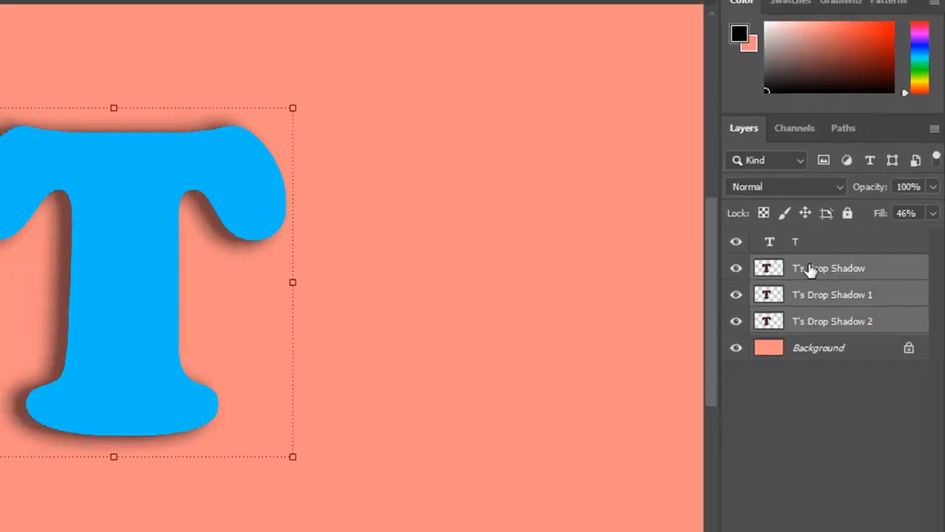
right_click(802, 271)
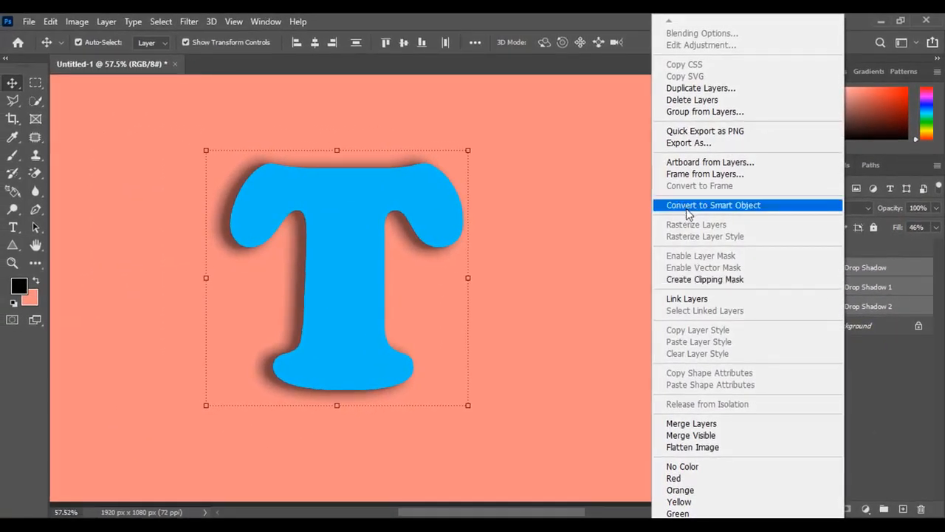
left_click(687, 206)
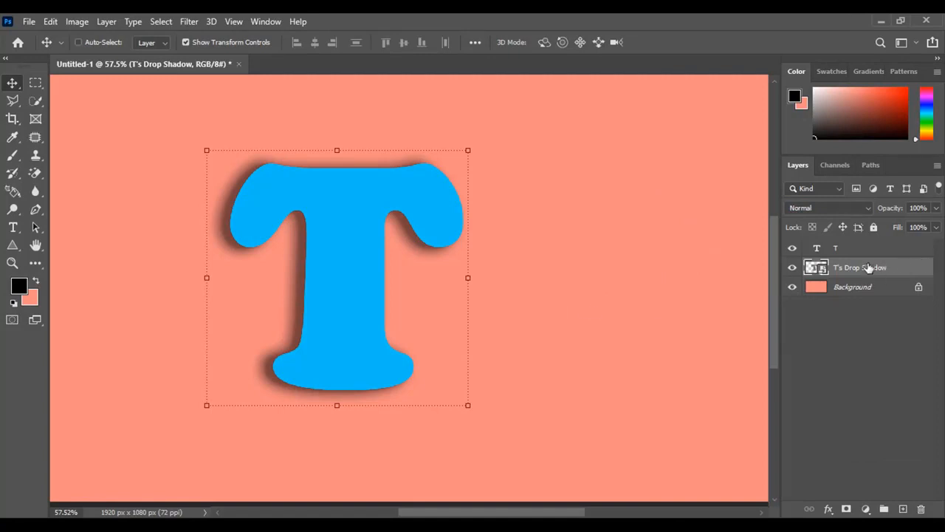
- Distort the shadow smart object with Free Transform, pulling its bottom, right and top edges slightly inward to about 98% width and 96% height
key("ctrl+t")
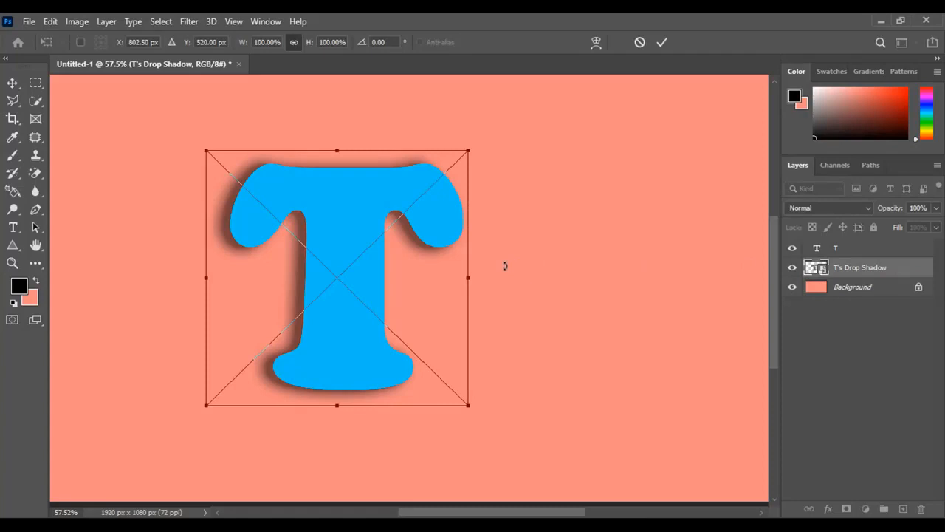
right_click(310, 276)
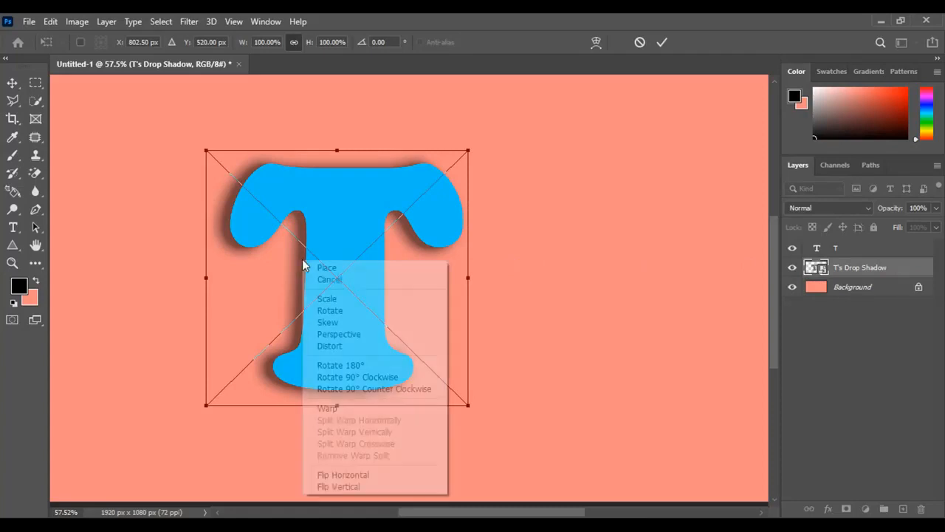
left_click(354, 349)
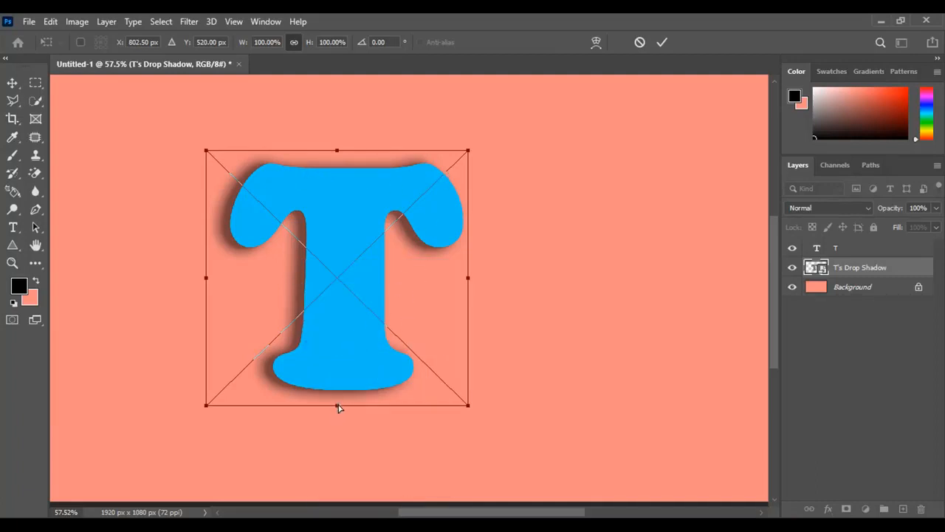
left_click_drag(337, 407, 353, 404)
left_click_drag(469, 279, 465, 279)
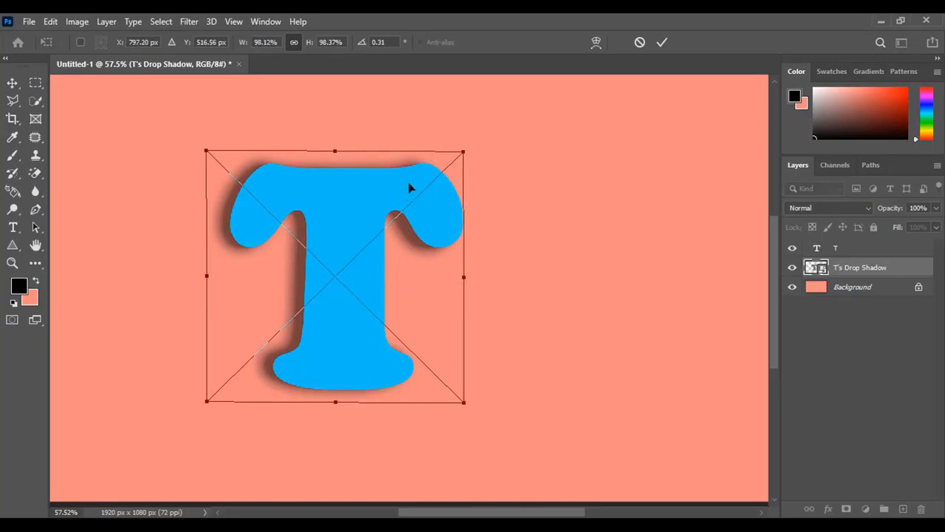
left_click_drag(338, 153, 338, 159)
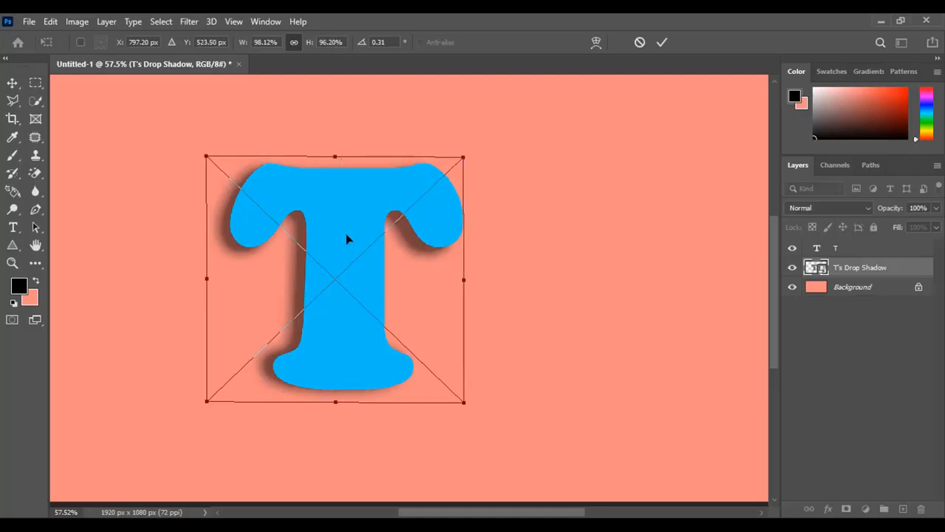
- Warp the shadow so its lower-left corner and left edge bulge slightly outward from the T
right_click(328, 254)
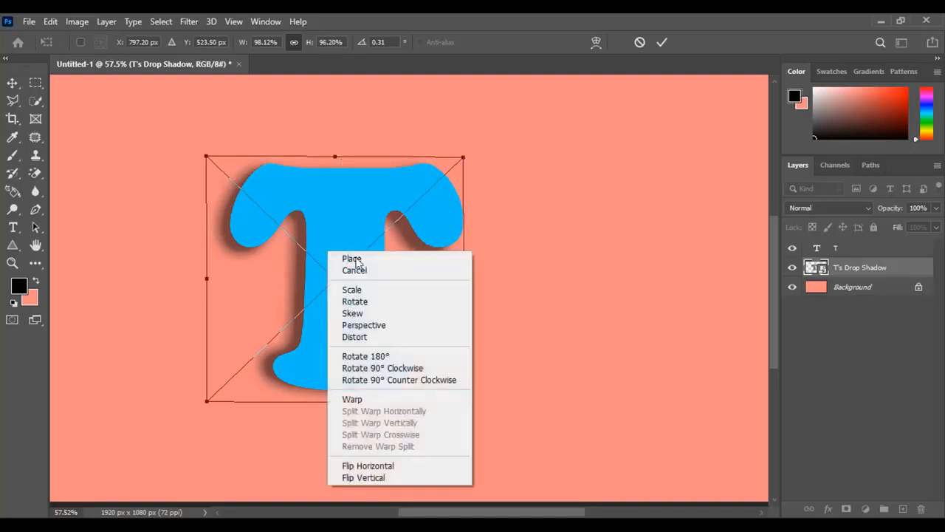
left_click(378, 399)
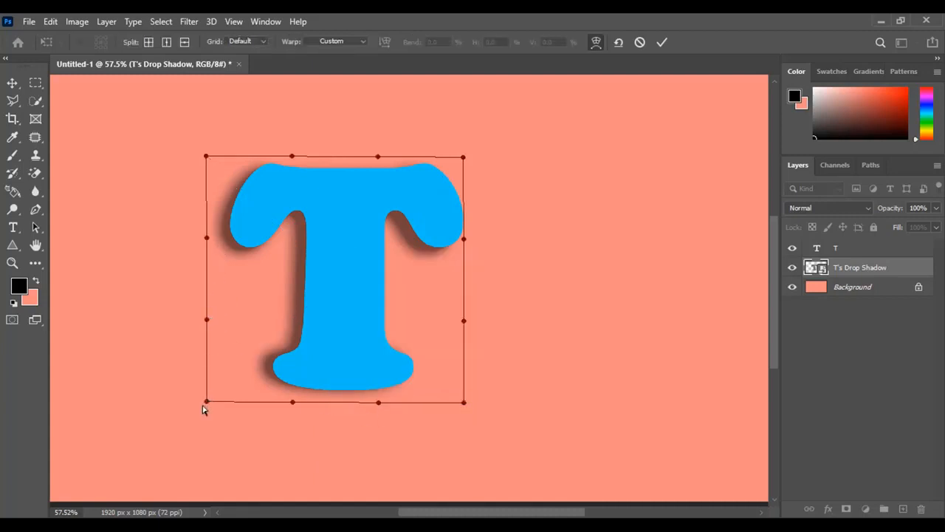
left_click_drag(206, 403, 194, 414)
left_click_drag(207, 319, 175, 319)
mouse_move(207, 238)
left_mouse_down()
mouse_move(181, 249)
mouse_move(195, 238)
left_mouse_up()
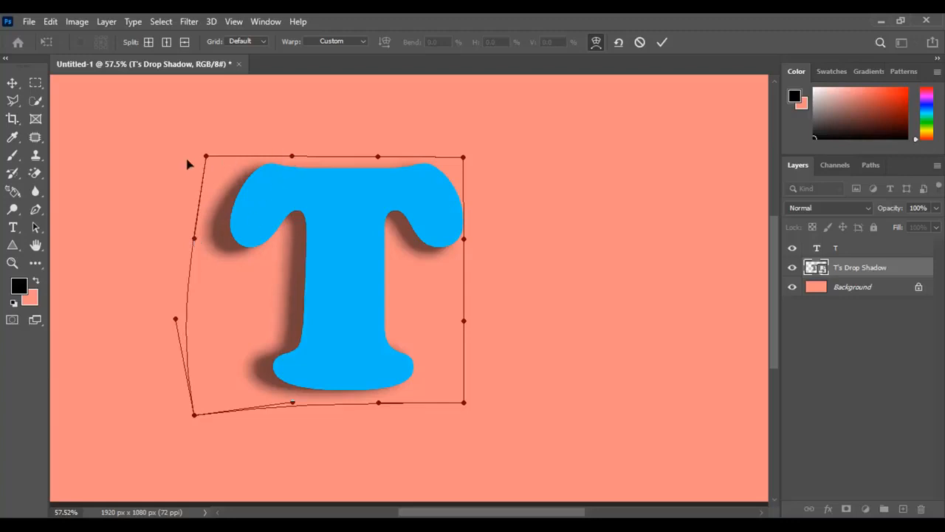
left_click_drag(175, 319, 194, 320)
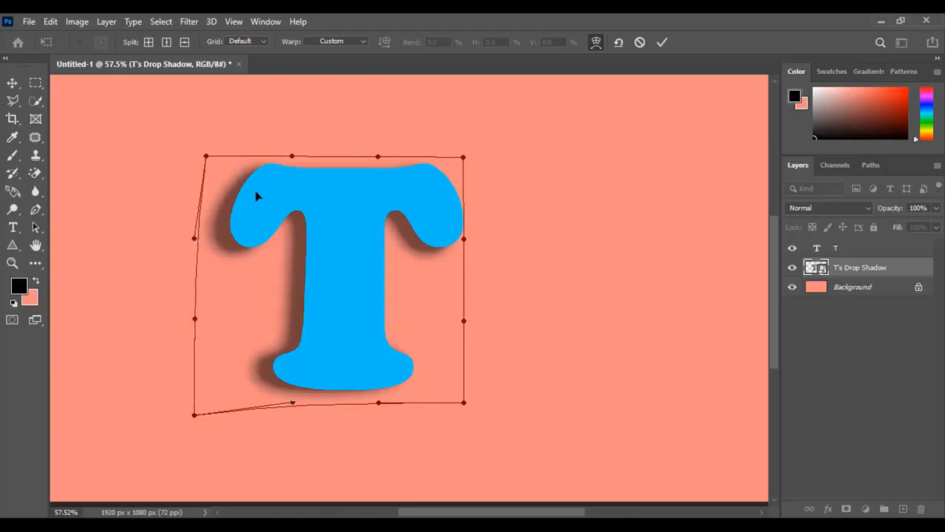
- Split the warp vertically along the left side of the T's stem and bend the new line's upper part toward the stem
left_click(169, 42)
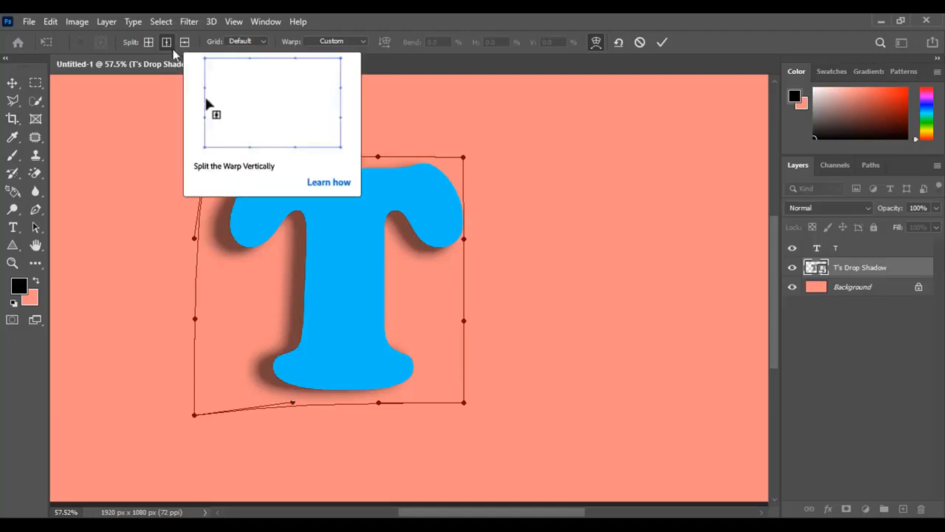
left_click(297, 254)
left_click_drag(295, 238, 307, 255)
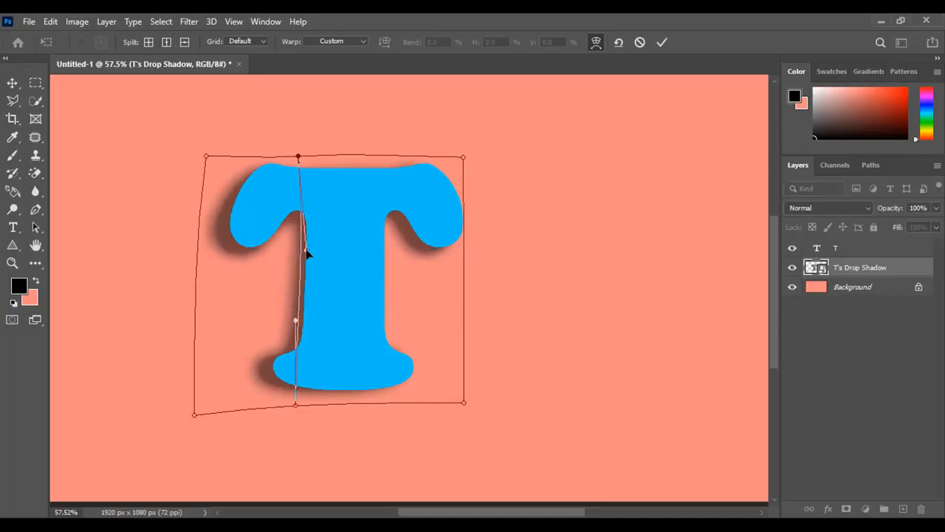
mouse_move(295, 320)
left_mouse_down()
mouse_move(277, 369)
mouse_move(295, 329)
left_mouse_up()
left_click_drag(306, 249, 317, 245)
- Add a second vertical warp split just right of the T's stem, bend its upper part outward, apply the warp and deselect the layer
left_click(169, 43)
left_click(399, 243)
left_click_drag(399, 238, 415, 233)
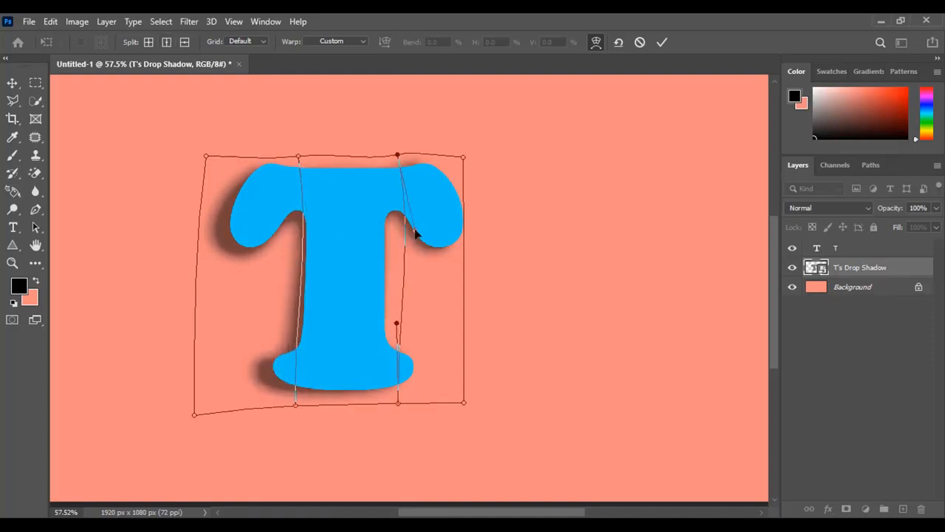
key("Return")
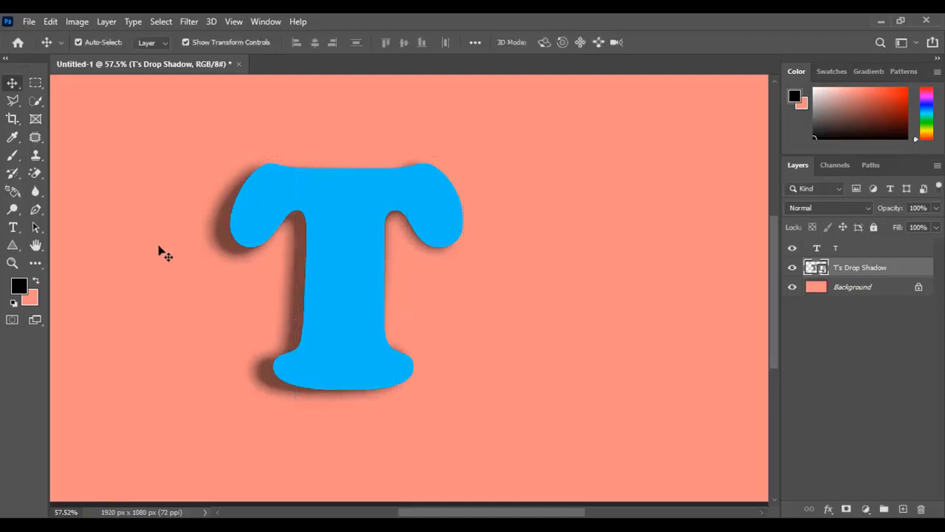
left_click(158, 251)
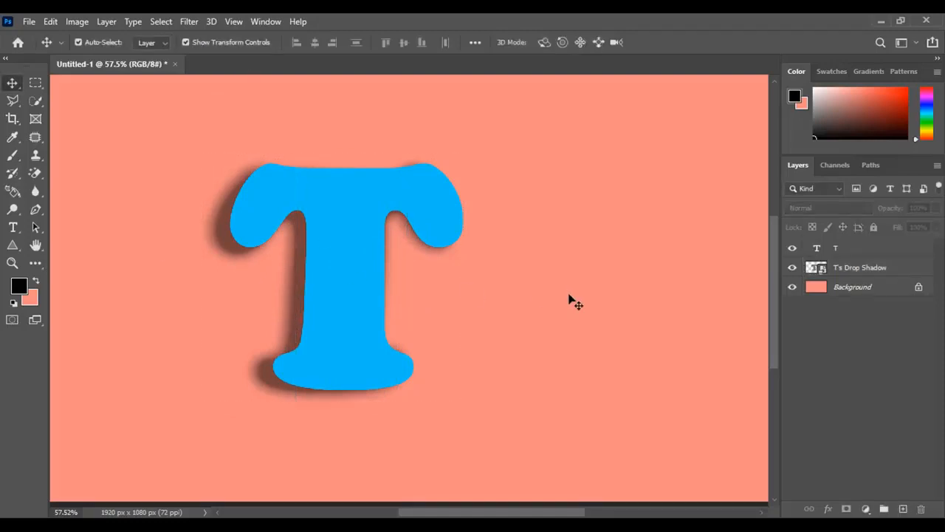